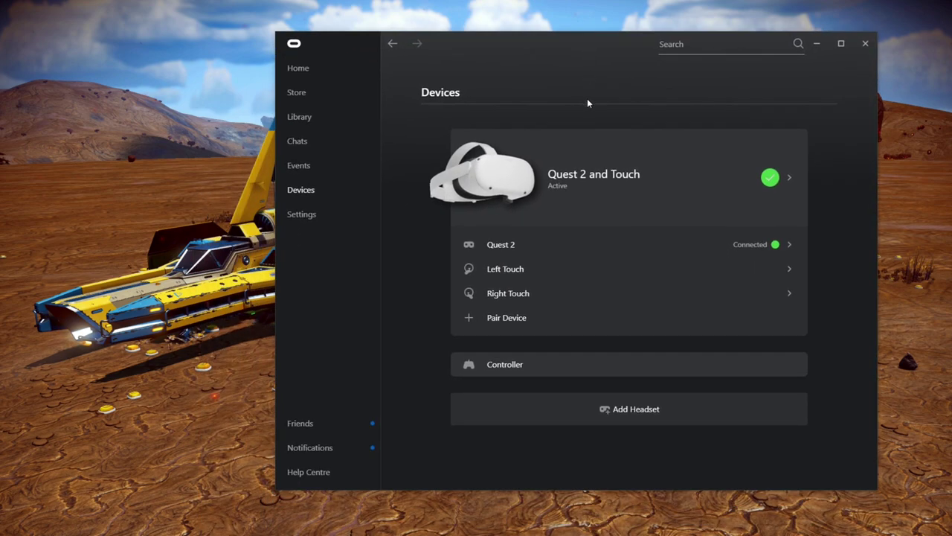
# Open the graphics preferences of the Quest 2 and Touch headset.
pyautogui.click(687, 200)
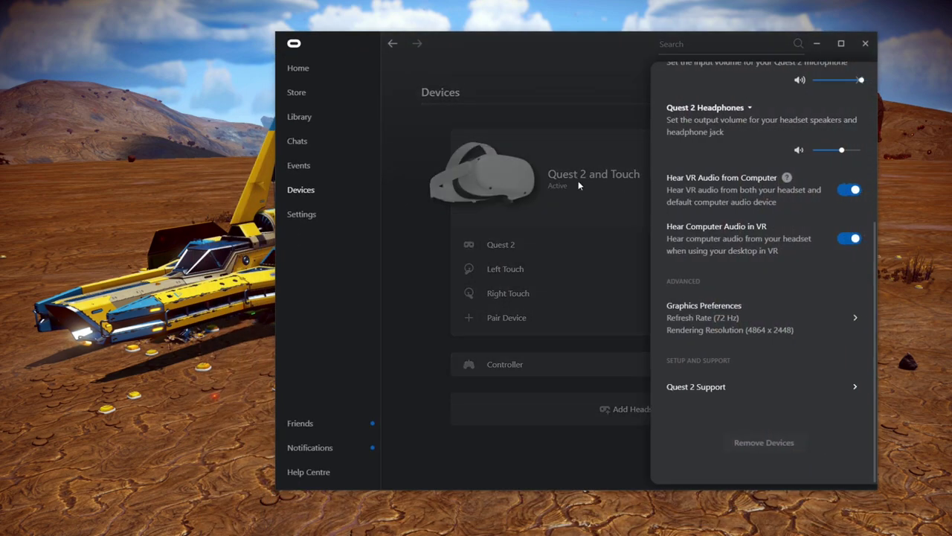
pyautogui.click(291, 190)
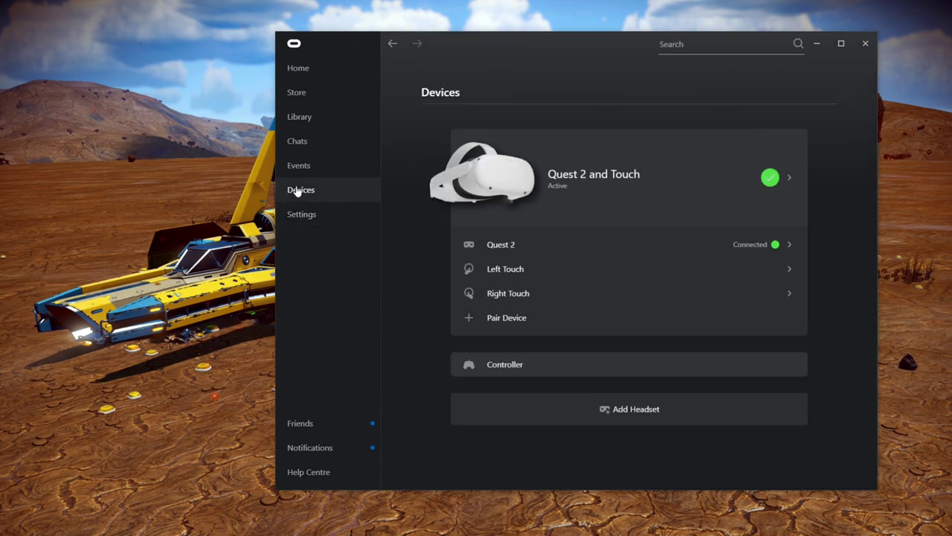
pyautogui.click(668, 188)
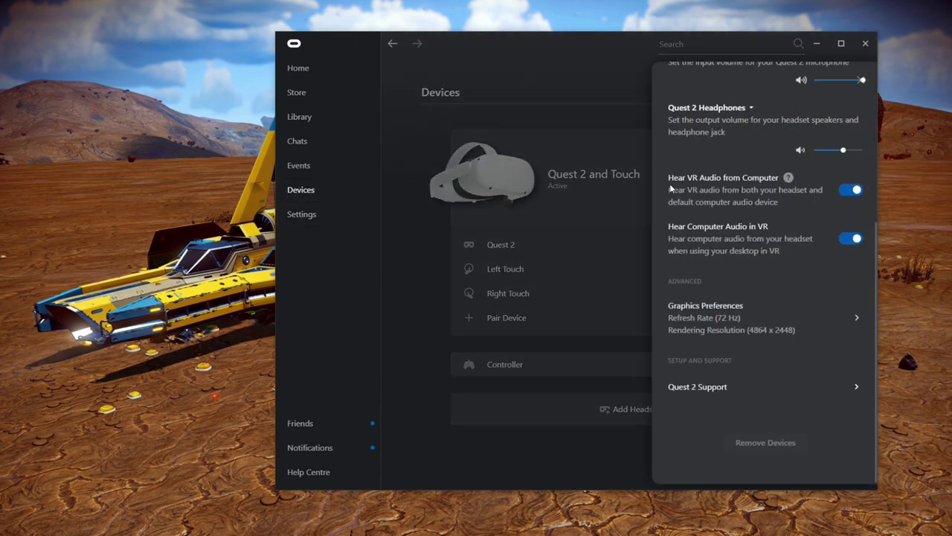
pyautogui.click(794, 322)
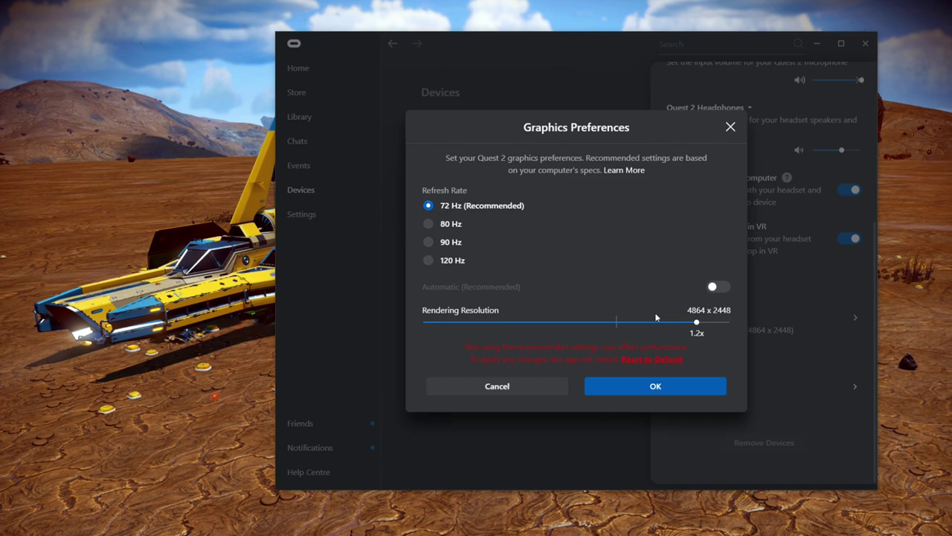
# Turn off automatic resolution, set the rendering resolution to 1.2x (4864 x 2448) and accept the graphics preferences.
pyautogui.click(714, 288)
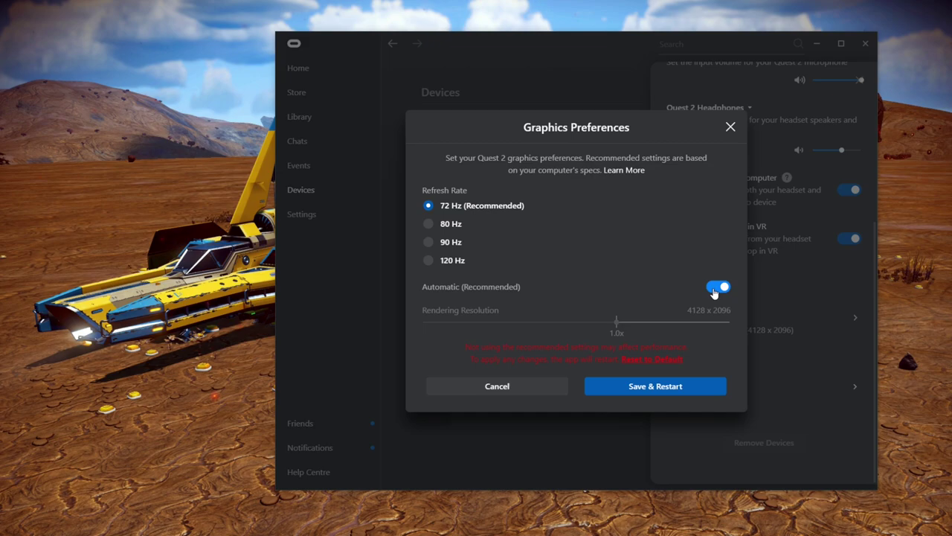
pyautogui.click(716, 288)
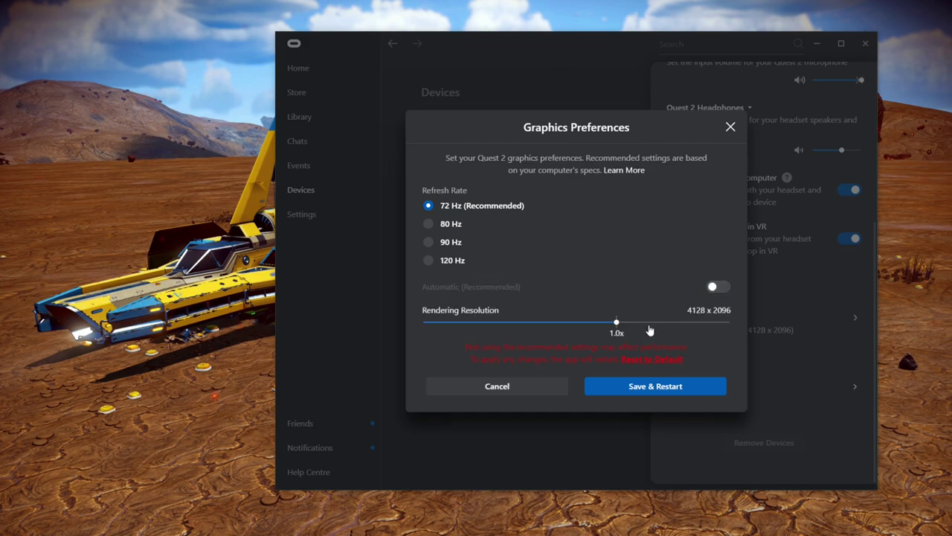
pyautogui.moveTo(621, 327); pyautogui.dragTo(703, 318)
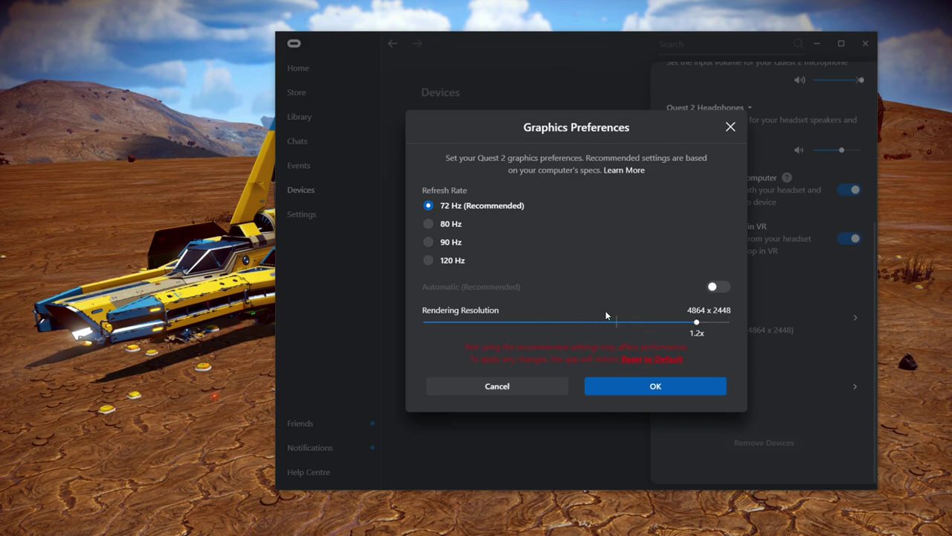
pyautogui.click(654, 386)
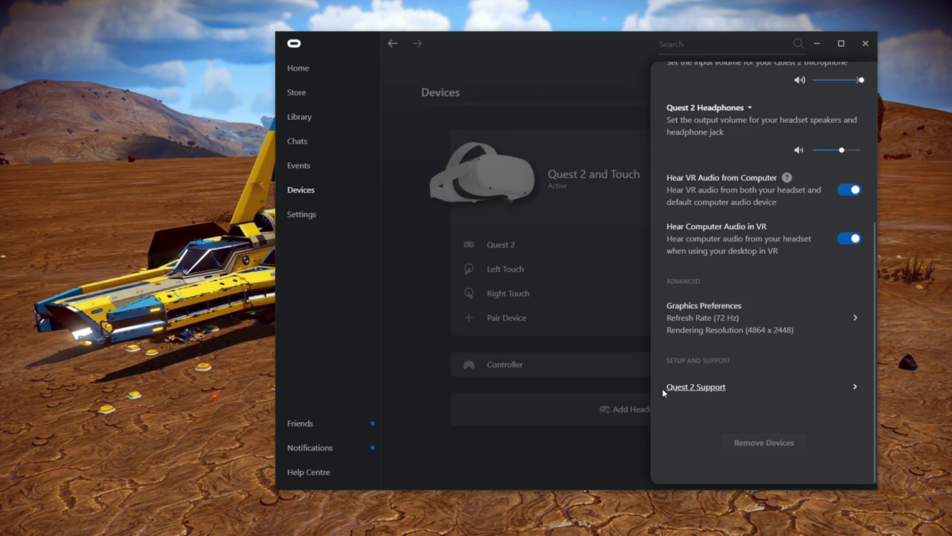
pyautogui.click(763, 315)
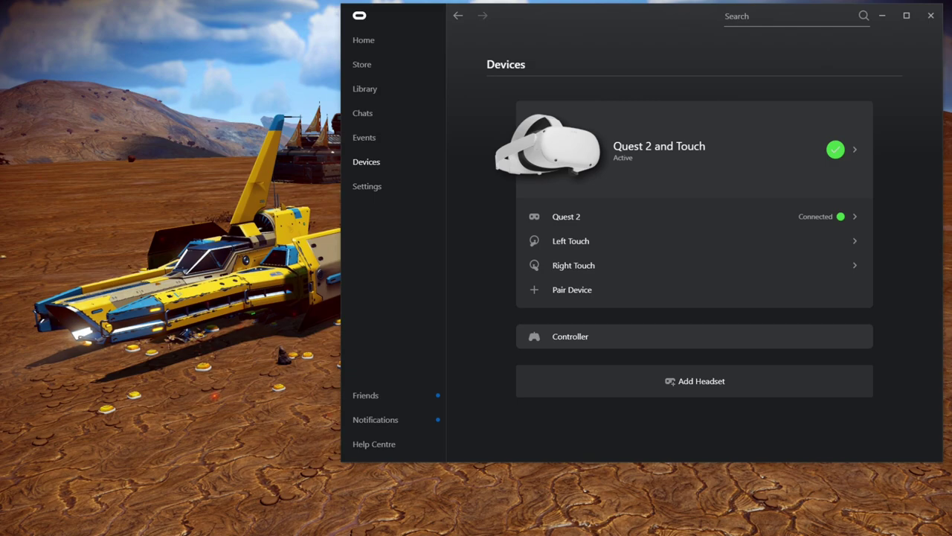
# Launch OculusDebugTool.exe from C:\Program Files\Oculus\Support\oculus-diagnostics.
pyautogui.moveTo(511, 219); pyautogui.dragTo(289, 168)
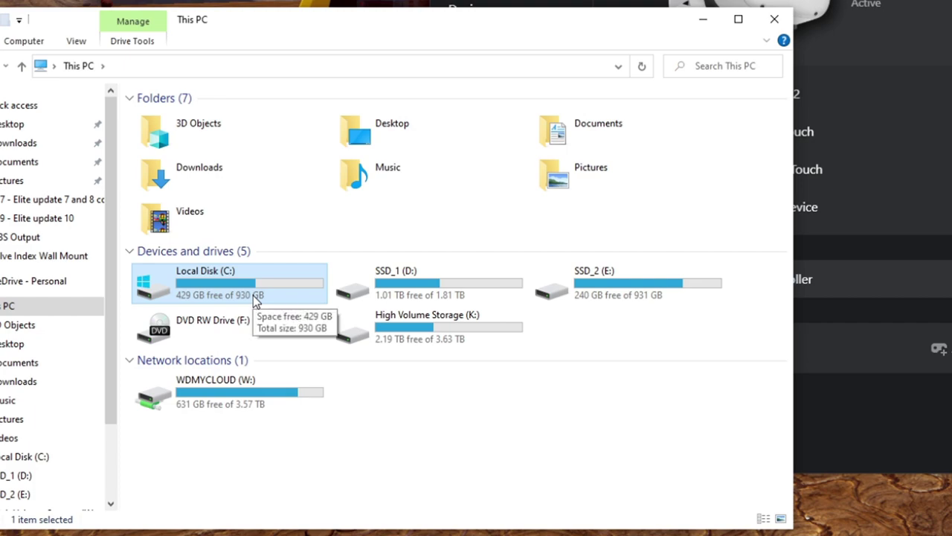
pyautogui.doubleClick(254, 299)
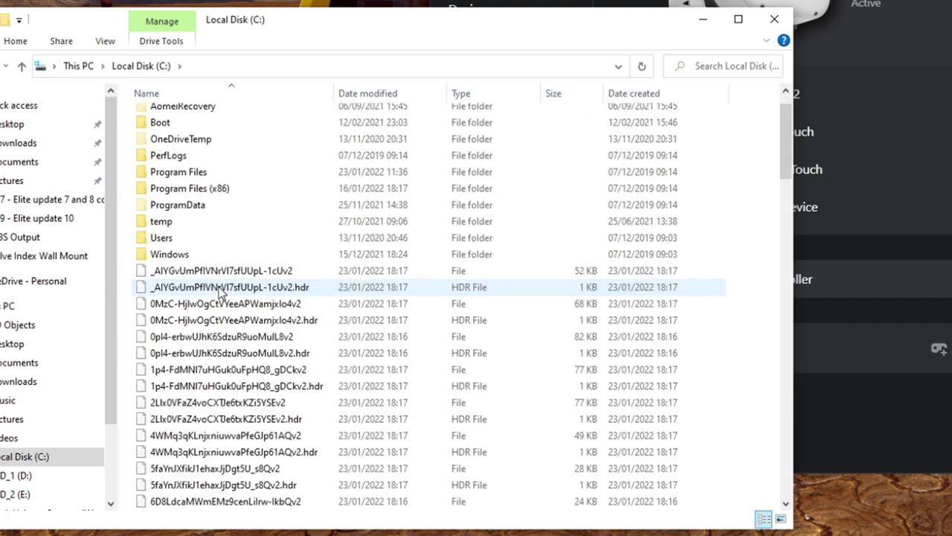
pyautogui.doubleClick(182, 173)
pyautogui.scroll(-4, 221, 369)
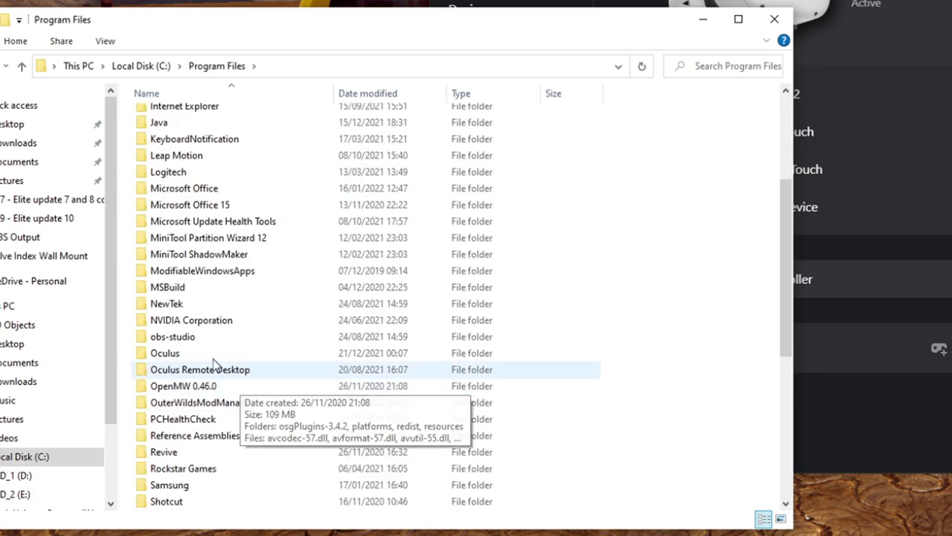
pyautogui.doubleClick(182, 354)
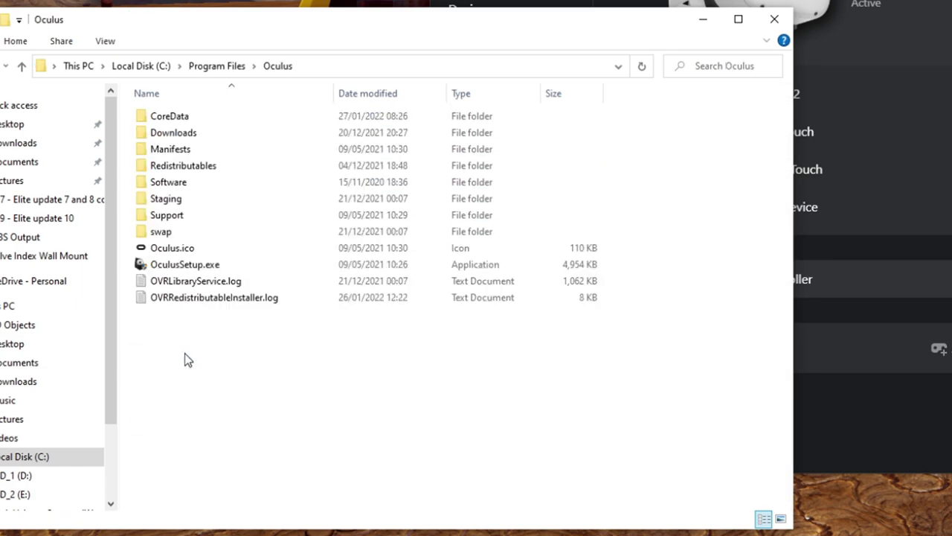
pyautogui.doubleClick(196, 217)
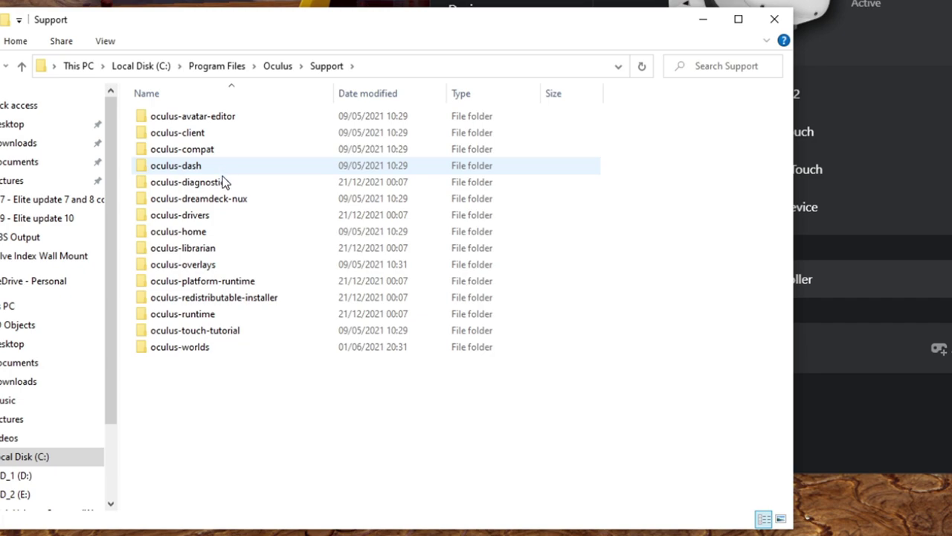
pyautogui.doubleClick(217, 186)
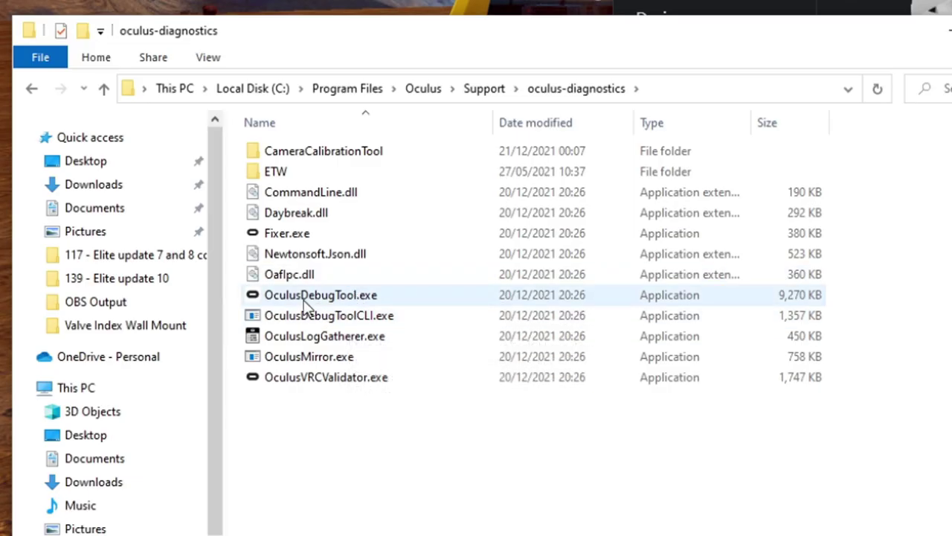
pyautogui.doubleClick(308, 299)
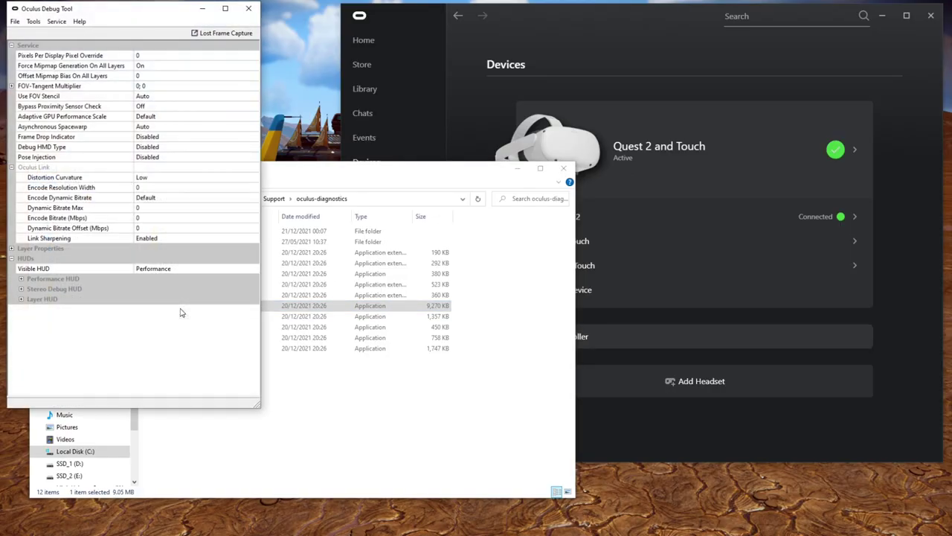
pyautogui.moveTo(130, 4); pyautogui.dragTo(229, 27)
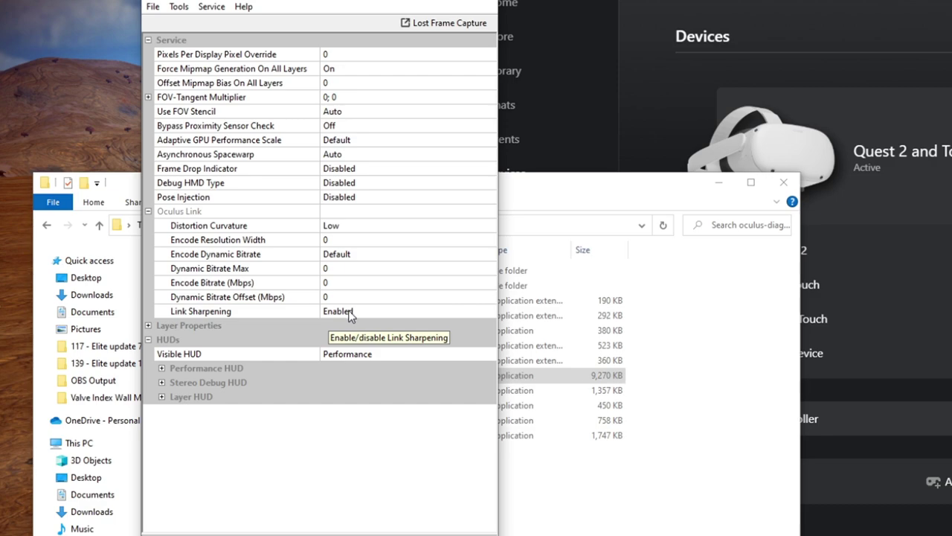
# Switch the Visible HUD to None and back to Performance.
pyautogui.click(364, 355)
pyautogui.click(365, 355)
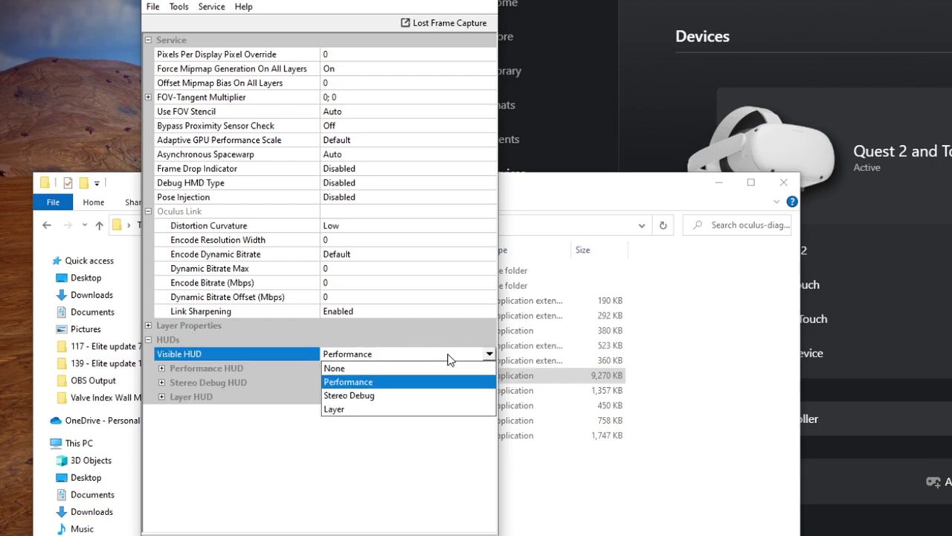
pyautogui.click(387, 370)
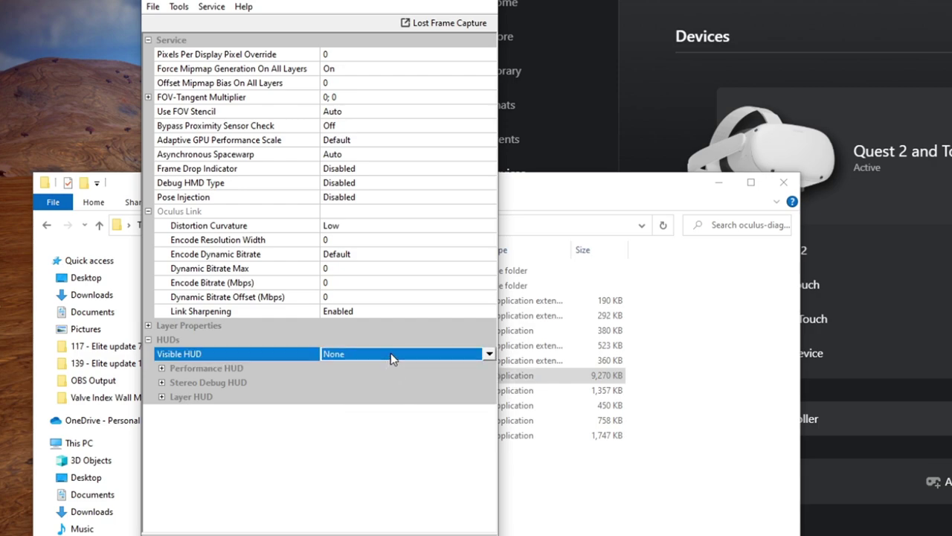
pyautogui.click(392, 359)
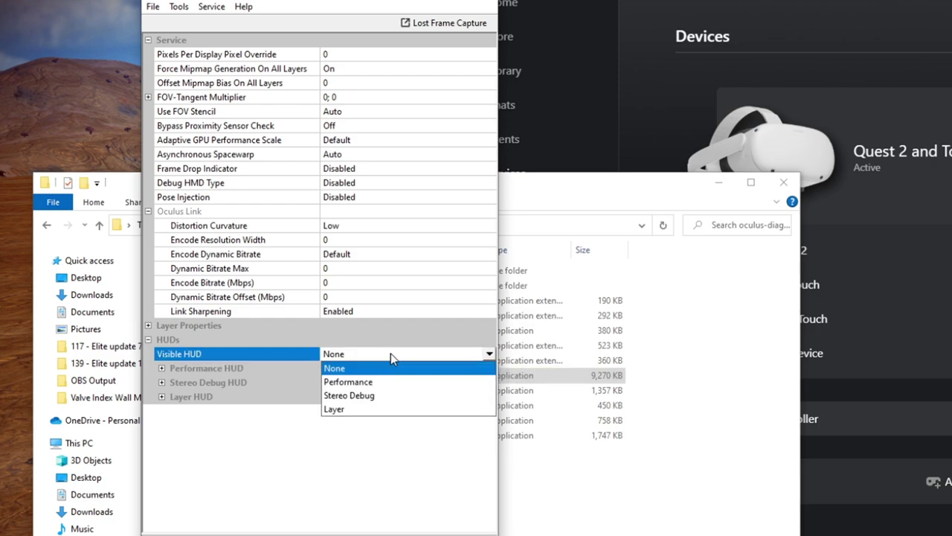
pyautogui.click(353, 382)
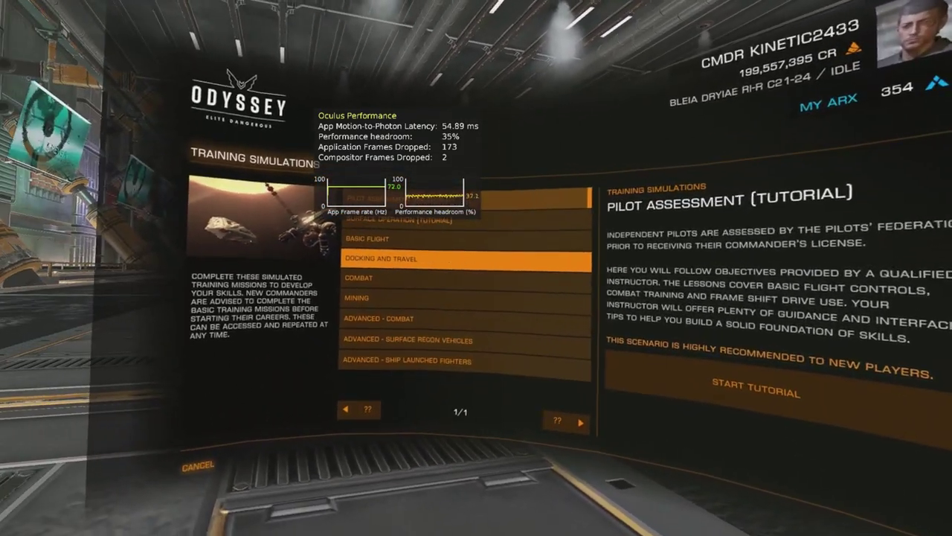
# In Elite Dangerous, start the Docking and Travel tutorial and choose to return the ship to the surface.
pyautogui.press('Right')
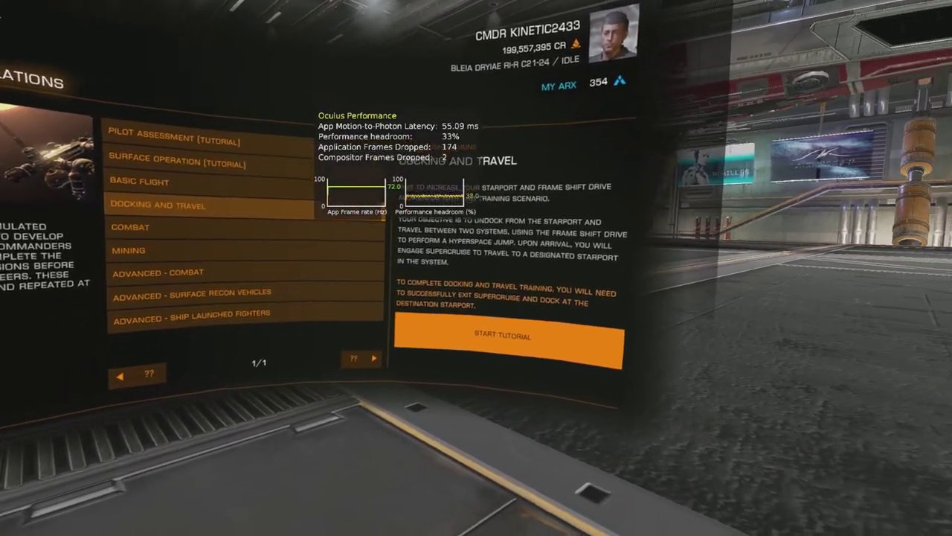
pyautogui.press('Return')
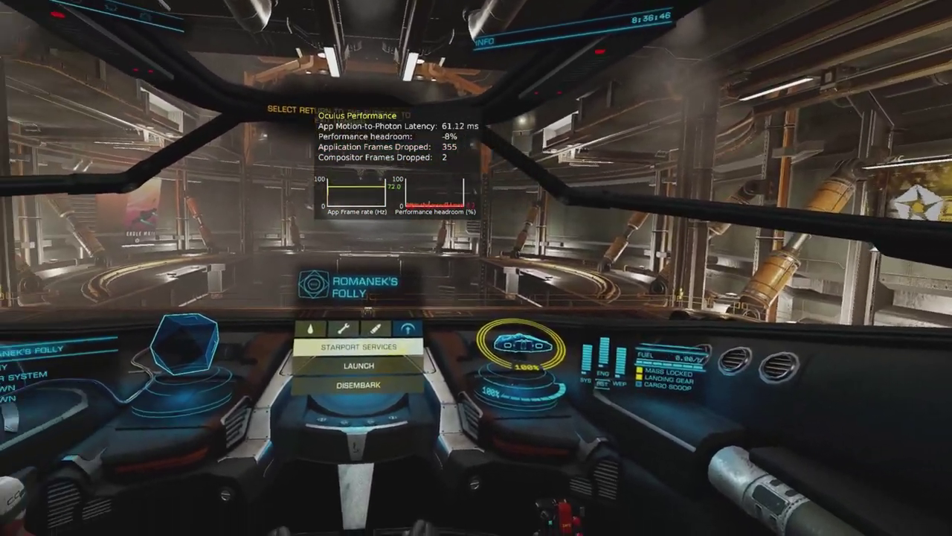
pyautogui.press('space')
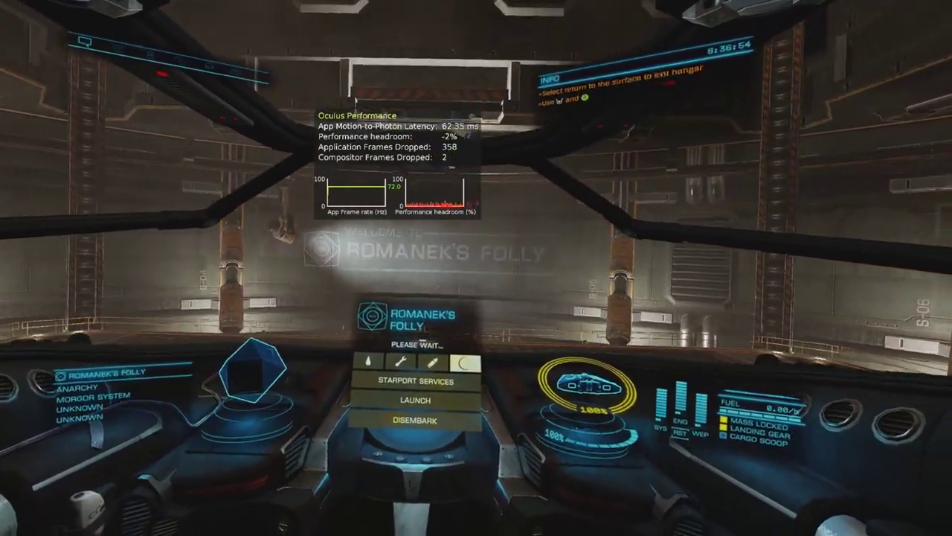
# Pause the simulation and open the graphics options.
pyautogui.press('Escape')
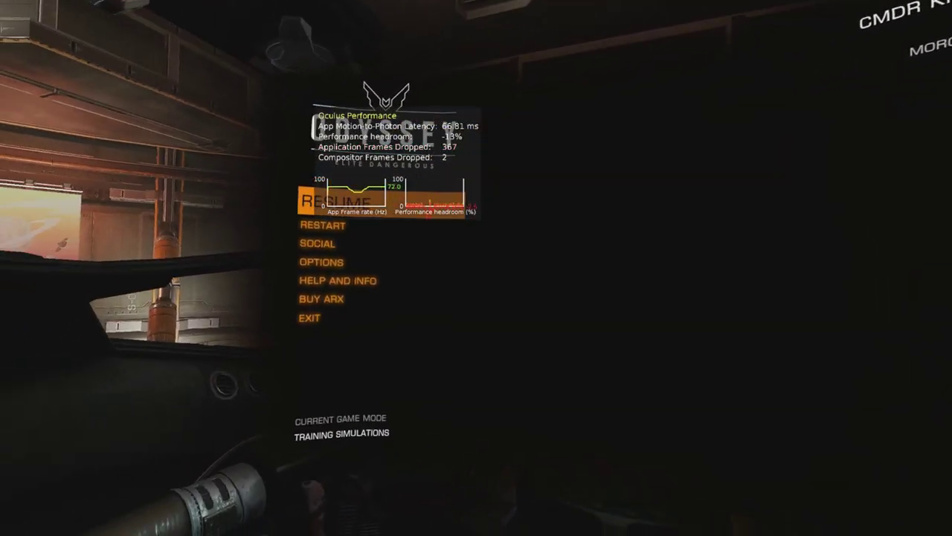
pyautogui.press('Down')
pyautogui.press('Down')
pyautogui.press('Down')
pyautogui.press('Return')
pyautogui.press('Right')
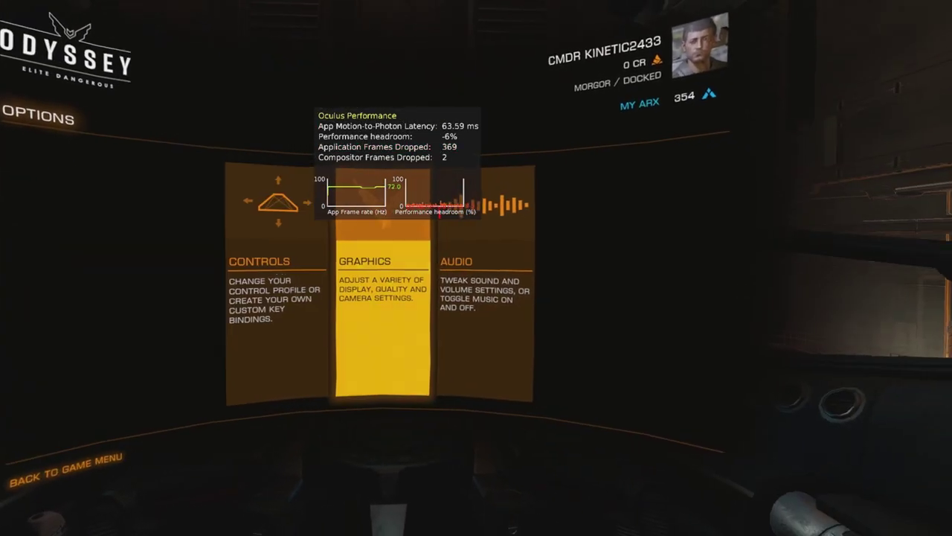
pyautogui.press('Return')
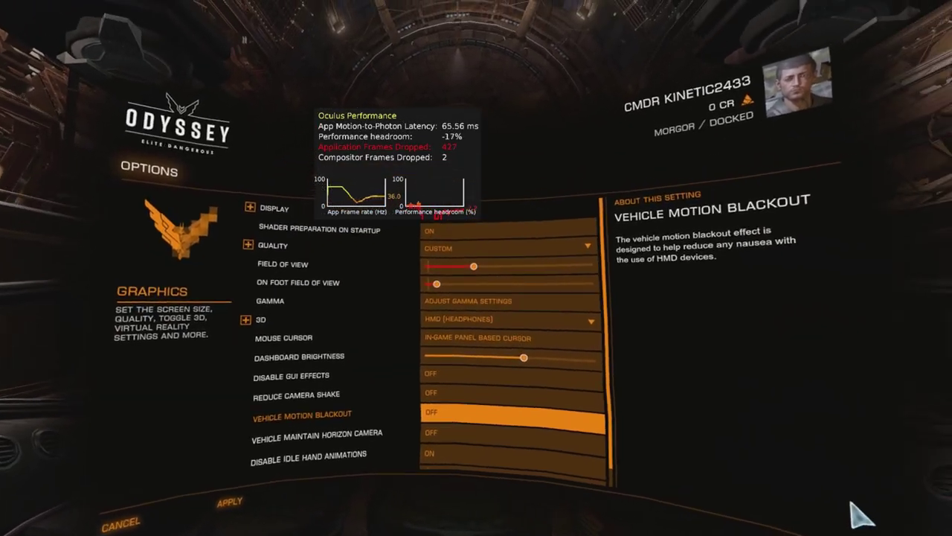
# Set the graphics quality preset to VR Medium, apply it and resume the simulation.
pyautogui.click(405, 232)
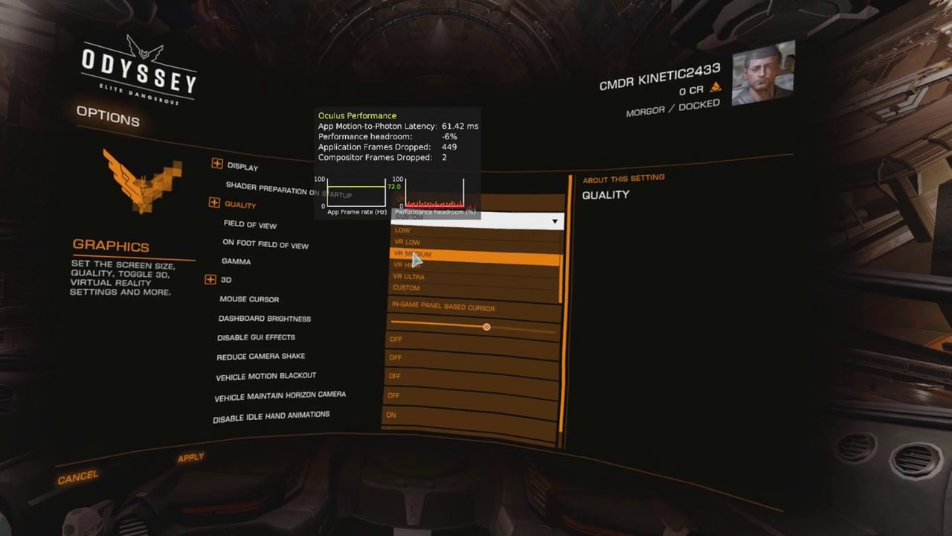
pyautogui.click(414, 252)
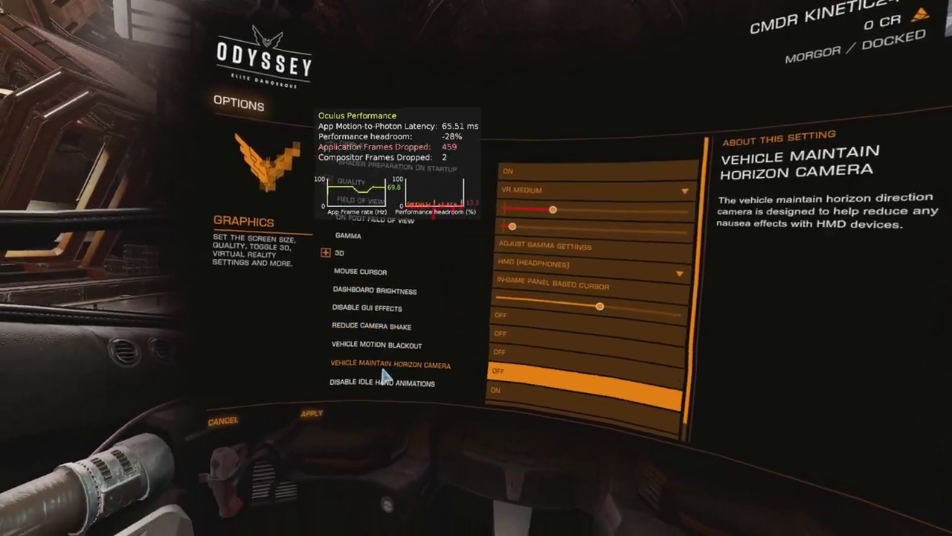
pyautogui.click(276, 471)
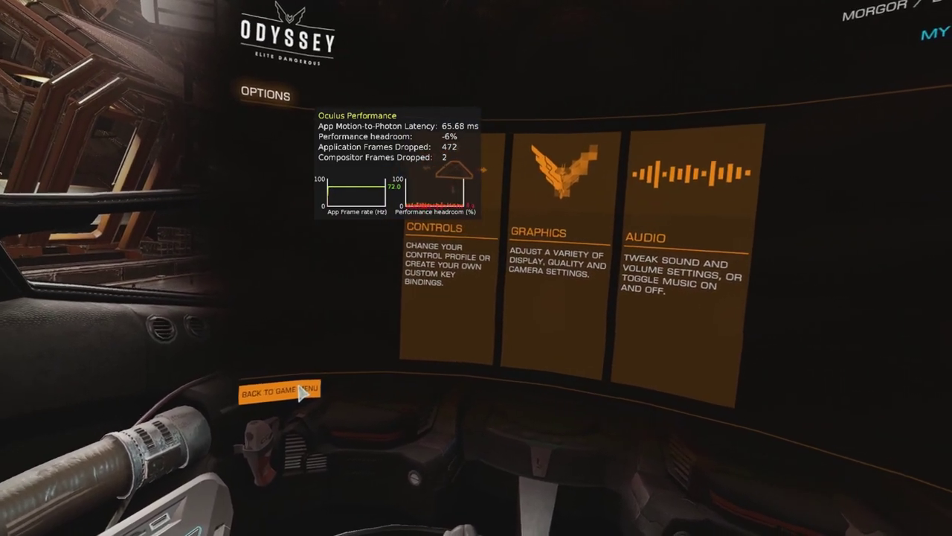
pyautogui.click(289, 397)
pyautogui.click(296, 182)
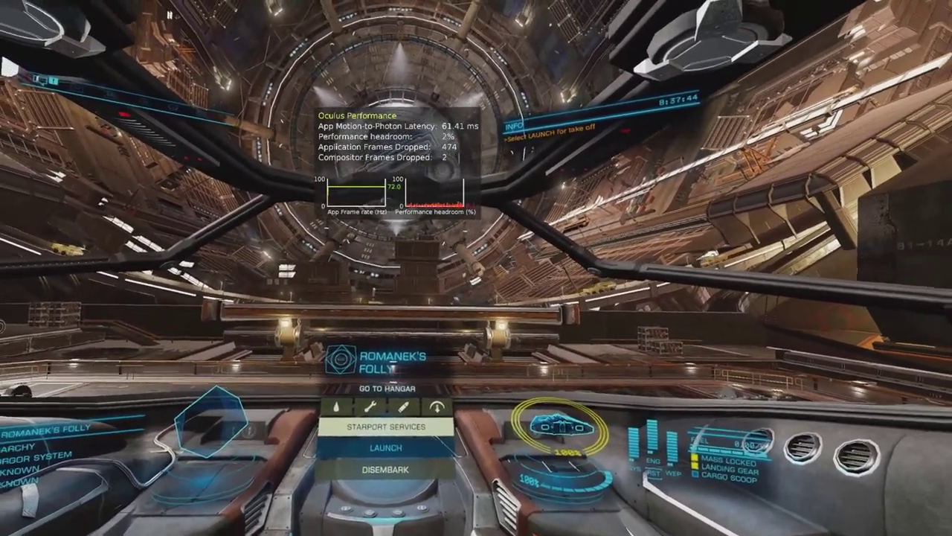
# Reopen the graphics options, expand the Quality group and review its individual settings, including supersampling and HMD image quality.
pyautogui.press('Escape')
pyautogui.click(277, 270)
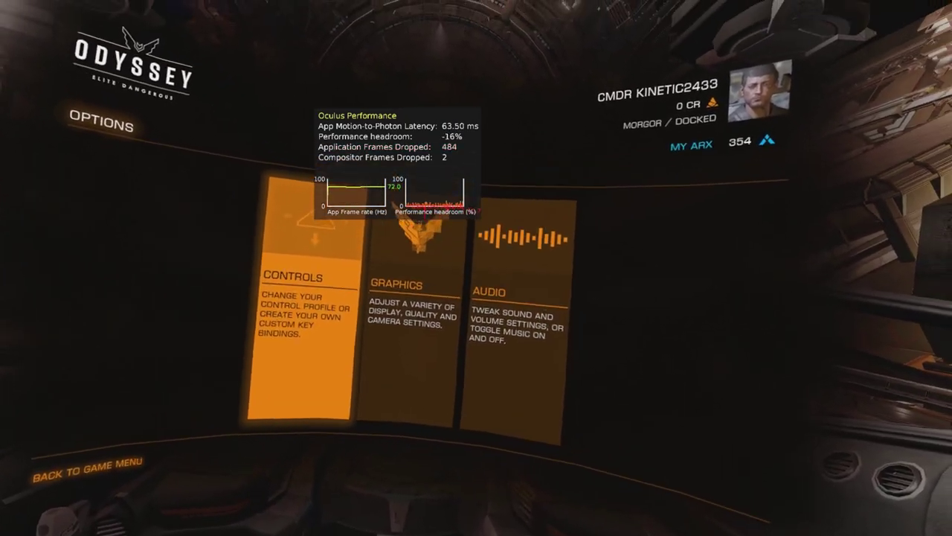
pyautogui.press('Right')
pyautogui.press('space')
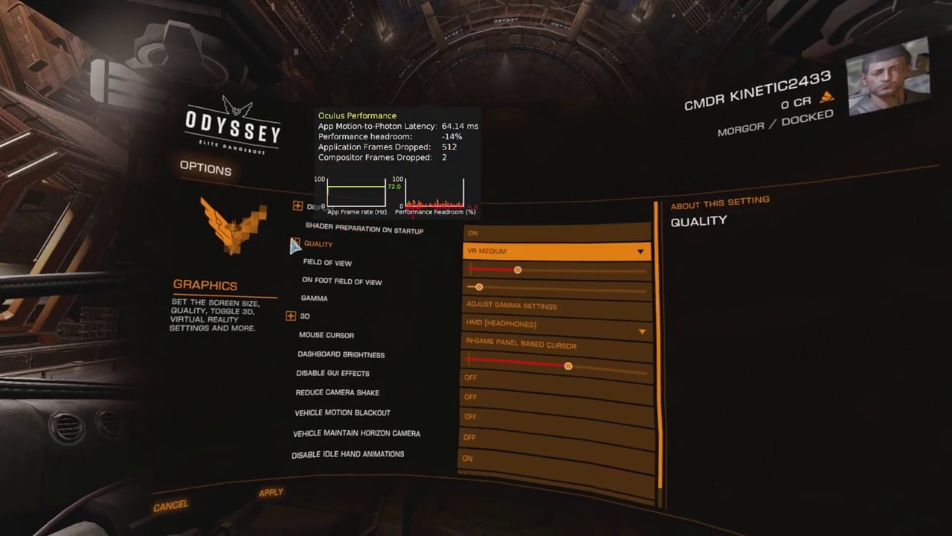
pyautogui.click(289, 234)
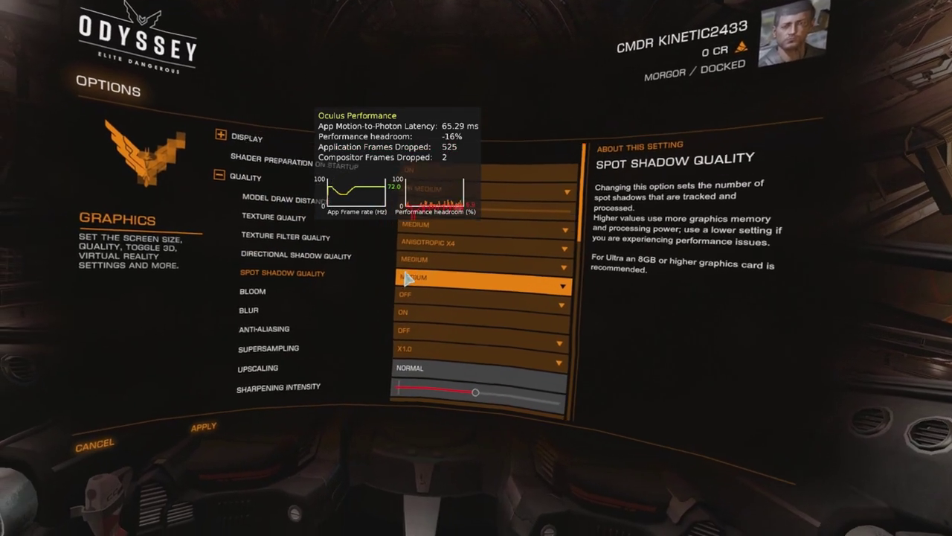
pyautogui.scroll(-5, 451, 338)
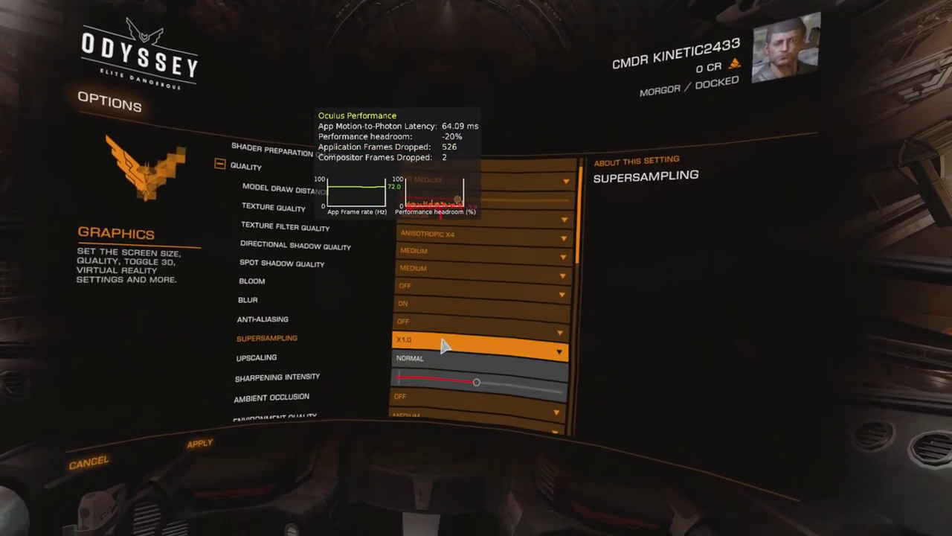
pyautogui.scroll(-3, 438, 350)
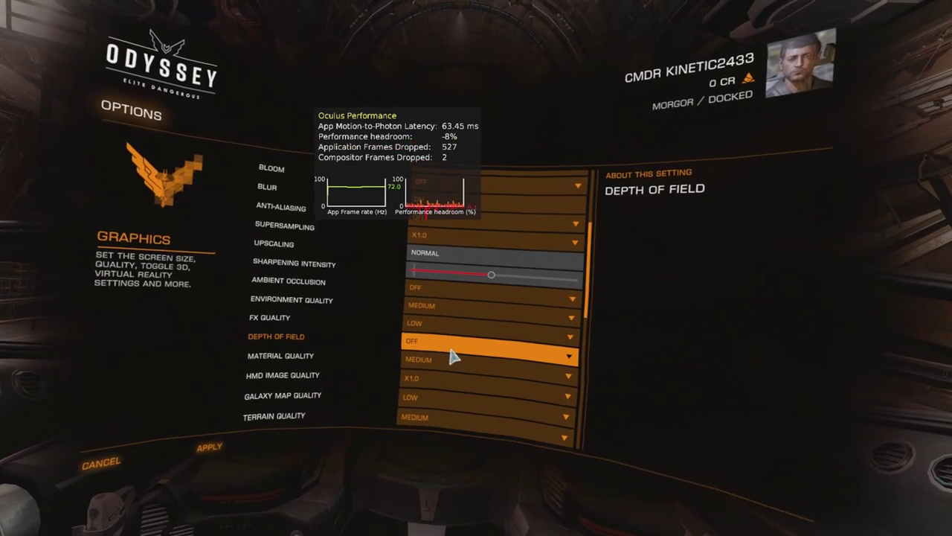
pyautogui.scroll(3, 428, 350)
pyautogui.scroll(1, 426, 352)
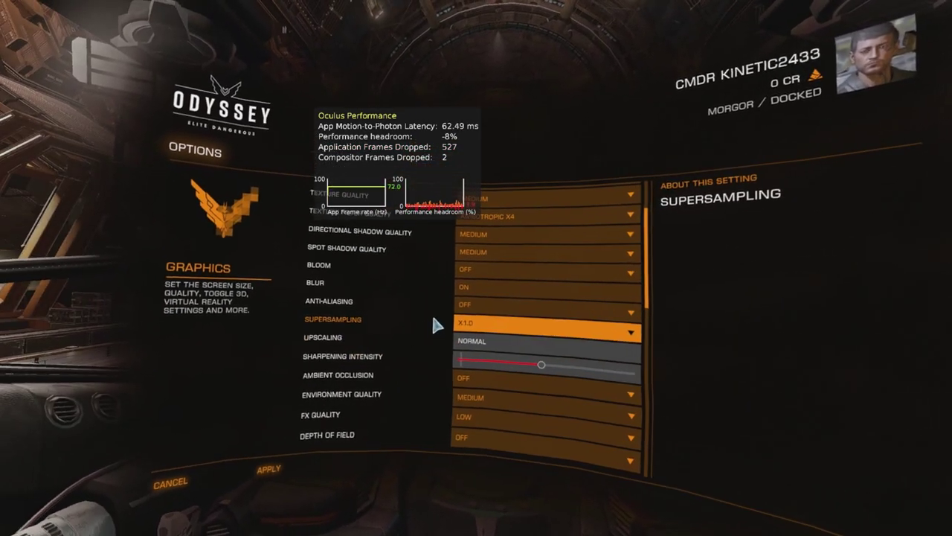